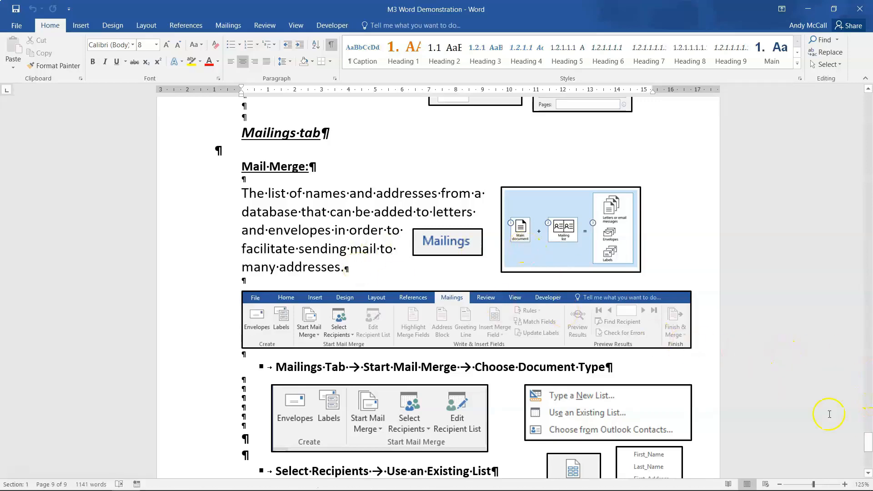
# Switch to the Mail Merge folder in File Explorer and open the document Mail Merge - Job Interview Letter.
pyautogui.moveTo(868, 445)
pyautogui.mouseDown()
pyautogui.moveTo(868, 463)
pyautogui.moveTo(867, 448)
pyautogui.mouseUp()
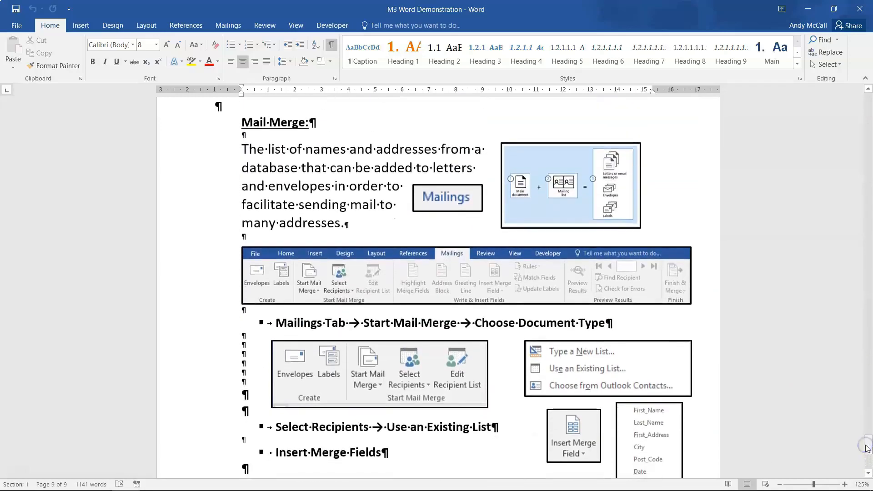
pyautogui.hotkey('alt', 'Tab')
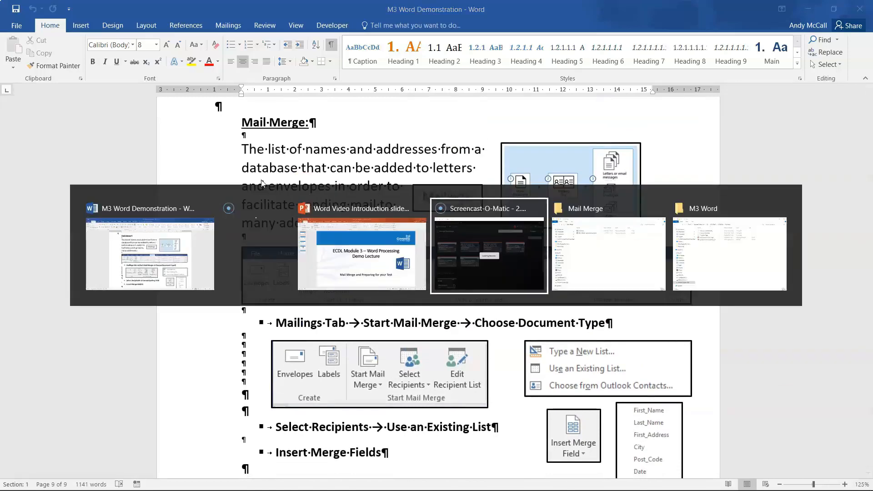
pyautogui.hotkey('alt', 'Tab')
pyautogui.moveTo(283, 136); pyautogui.dragTo(307, 53)
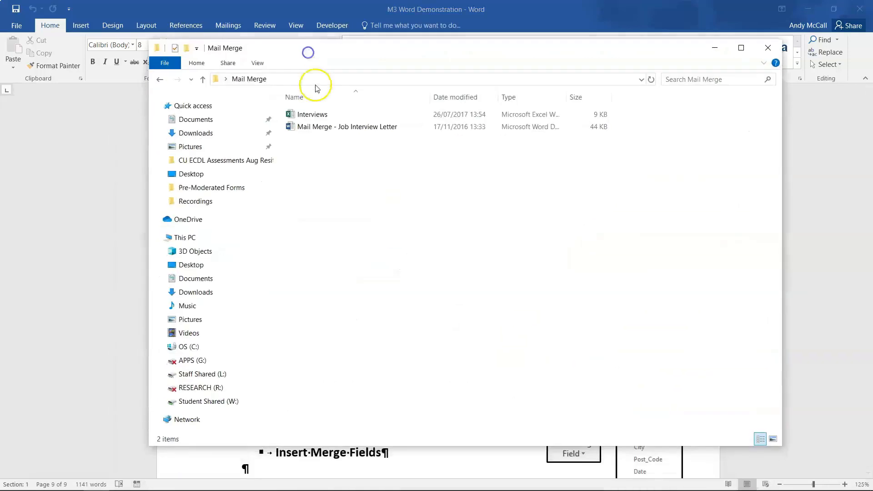
pyautogui.doubleClick(318, 127)
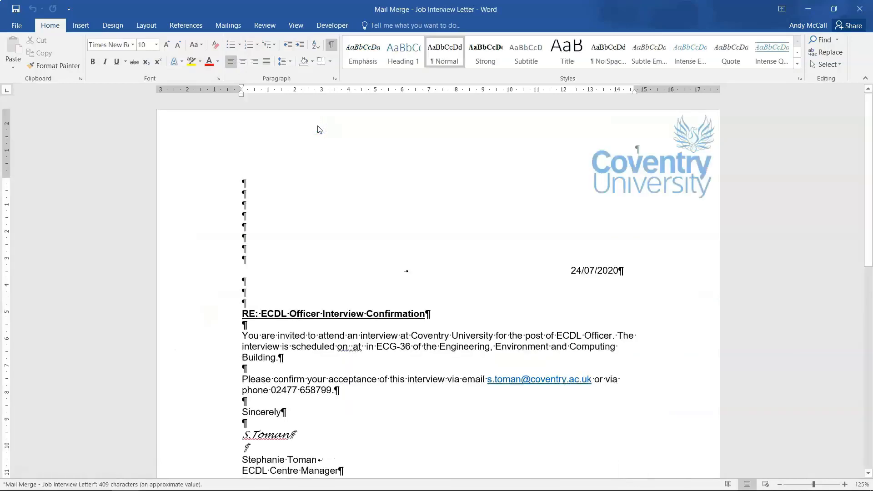
# Start a mail merge for the job interview letter with Letters as the document type.
pyautogui.moveTo(868, 148); pyautogui.dragTo(867, 176)
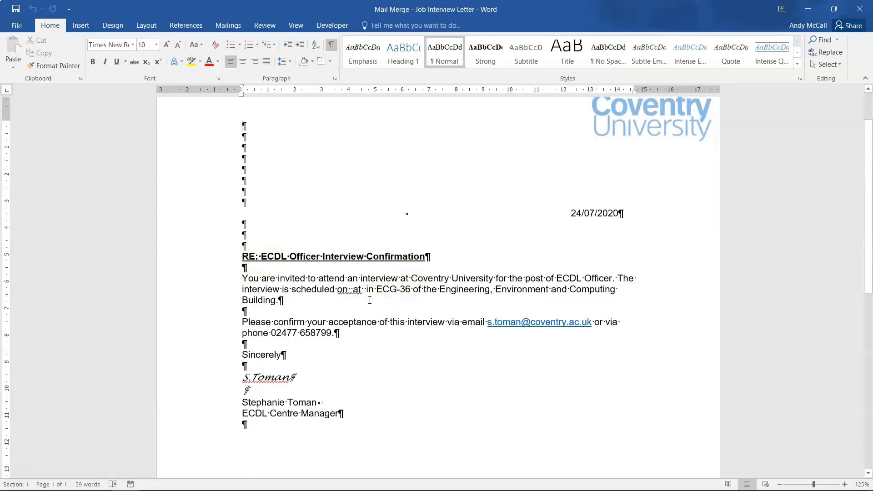
pyautogui.click(254, 165)
pyautogui.click(217, 25)
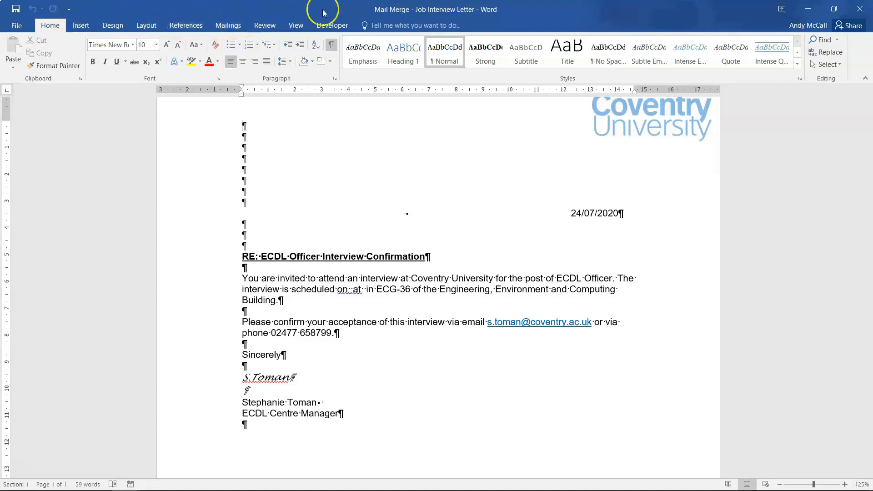
pyautogui.click(237, 26)
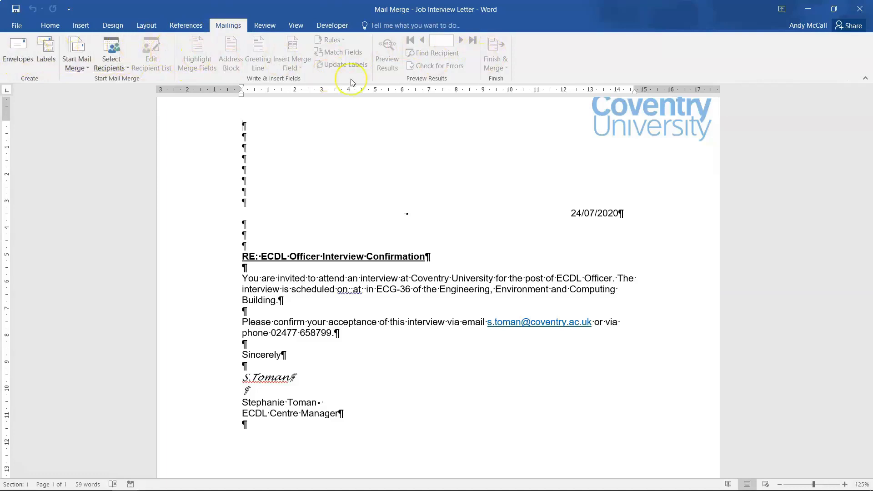
pyautogui.click(80, 66)
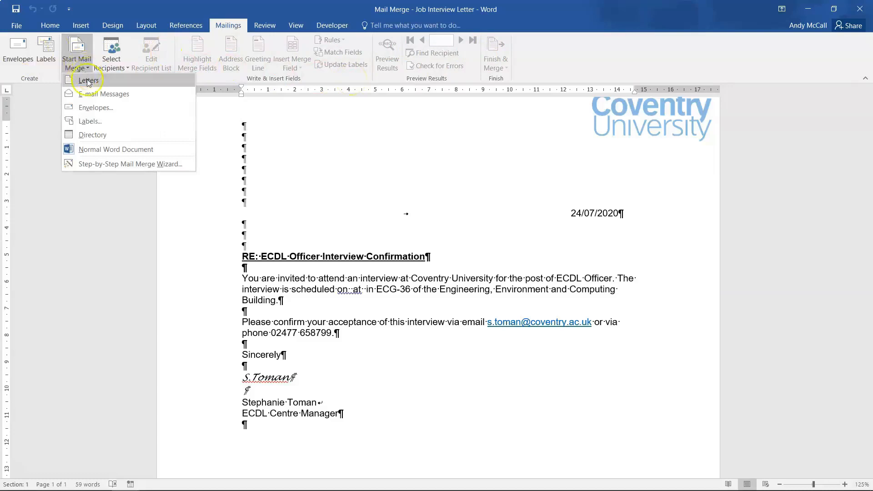
pyautogui.click(89, 82)
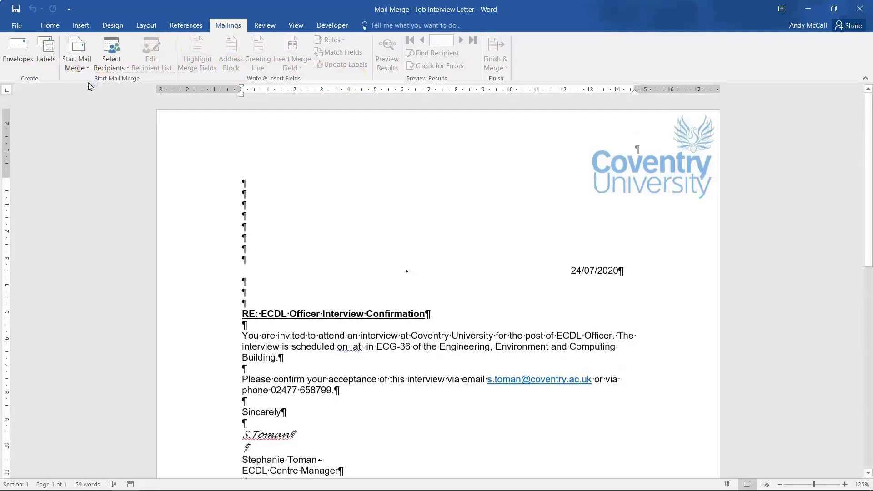
pyautogui.click(76, 66)
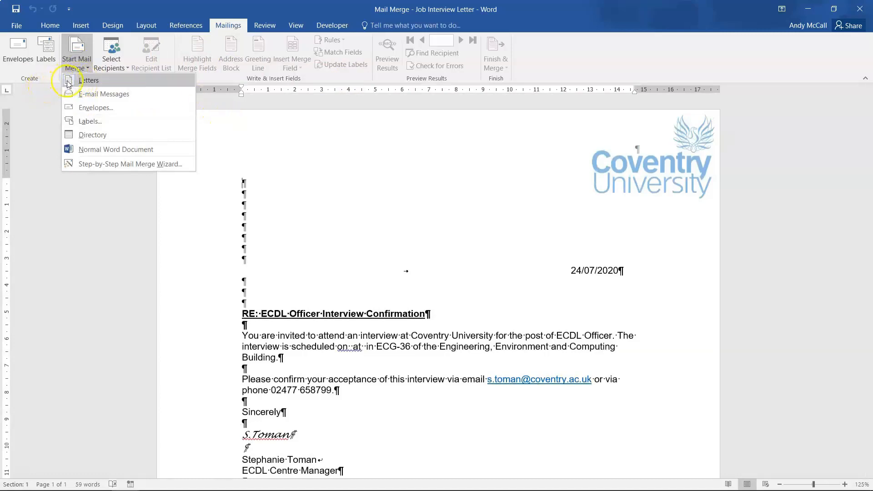
pyautogui.click(302, 162)
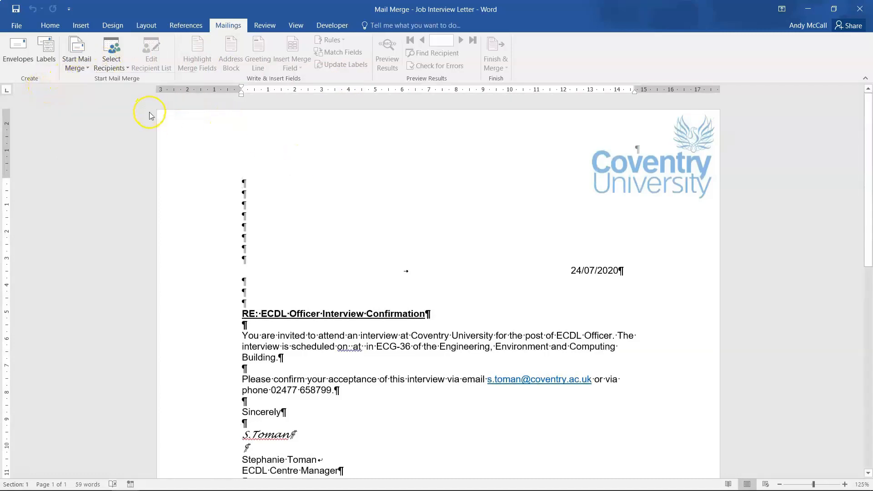
# Use the existing Interviews workbook from the Mail Merge folder as recipient list, taking Sheet1$ with column headers in the first row.
pyautogui.click(117, 67)
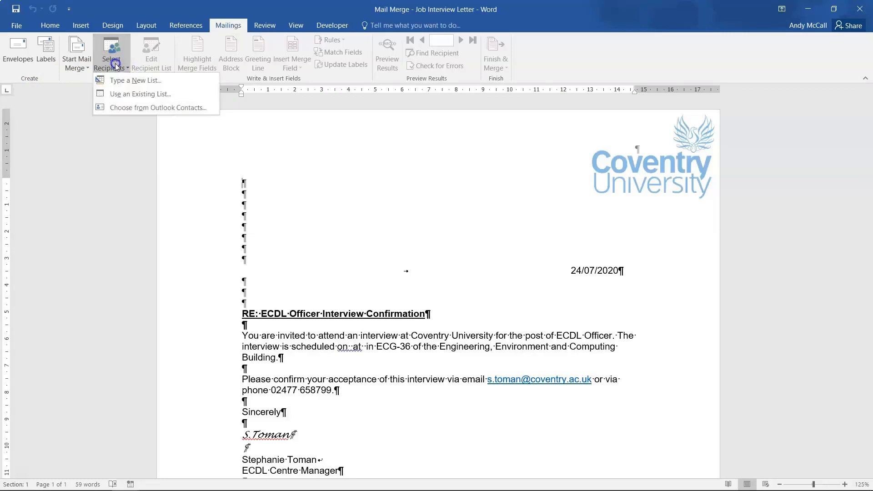
pyautogui.click(129, 95)
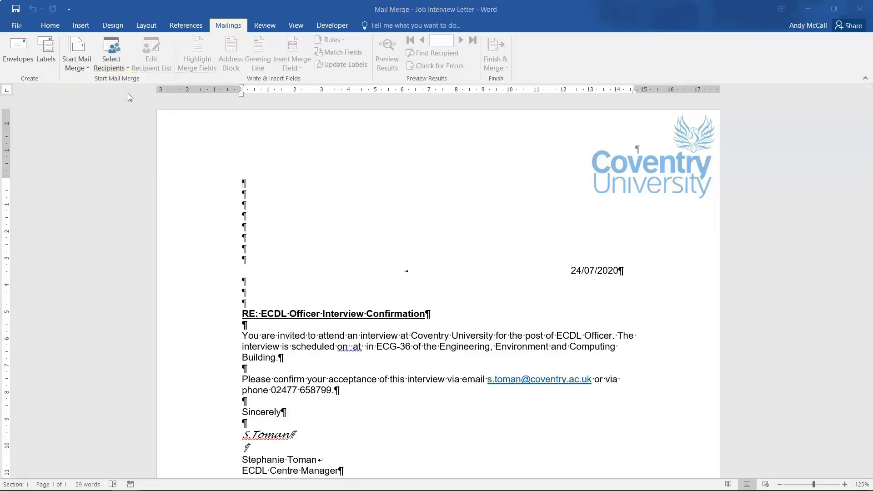
pyautogui.scroll(3, 92, 121)
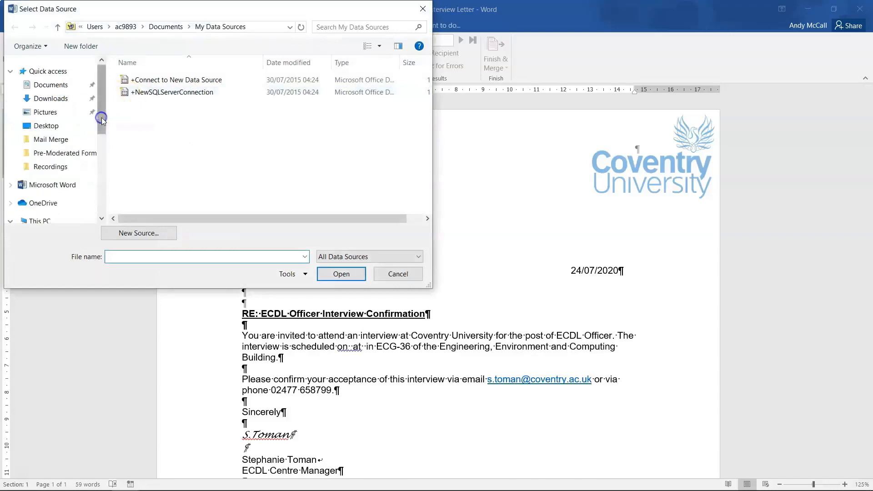
pyautogui.click(59, 143)
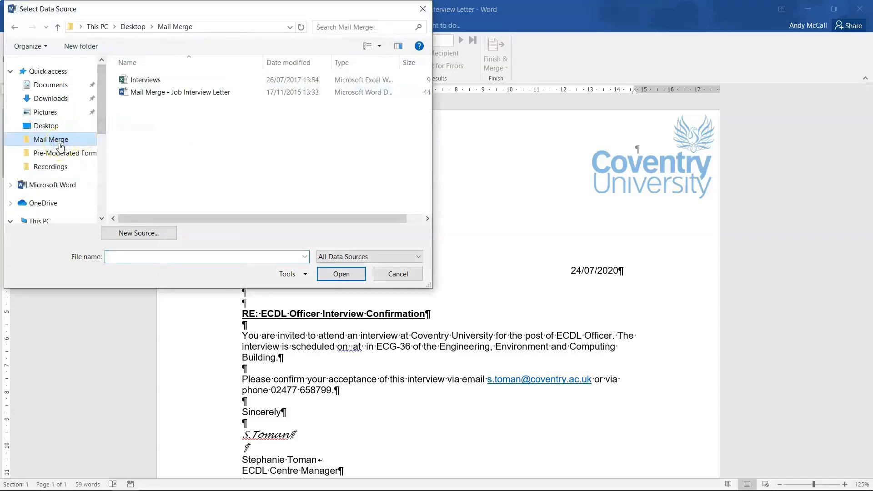
pyautogui.click(151, 81)
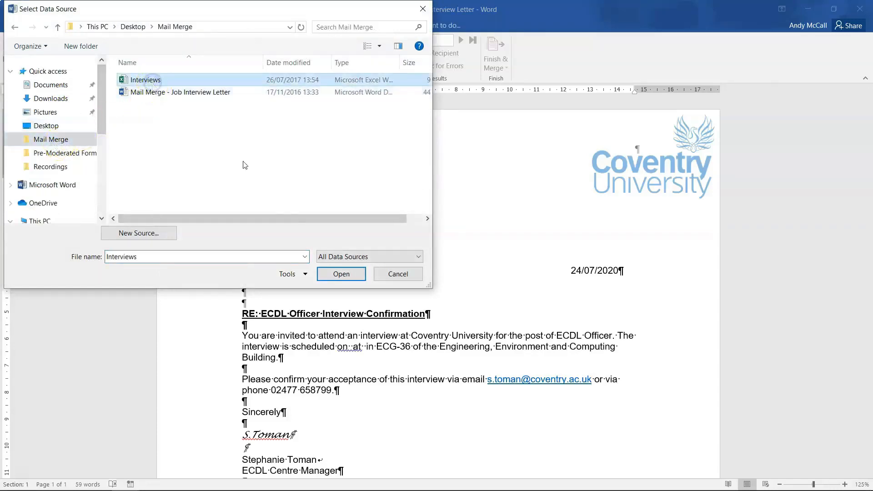
pyautogui.click(340, 275)
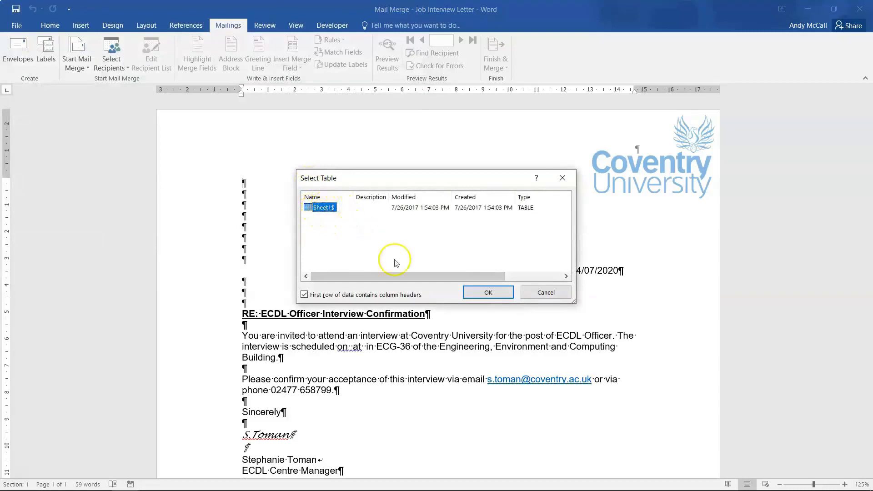
pyautogui.click(486, 293)
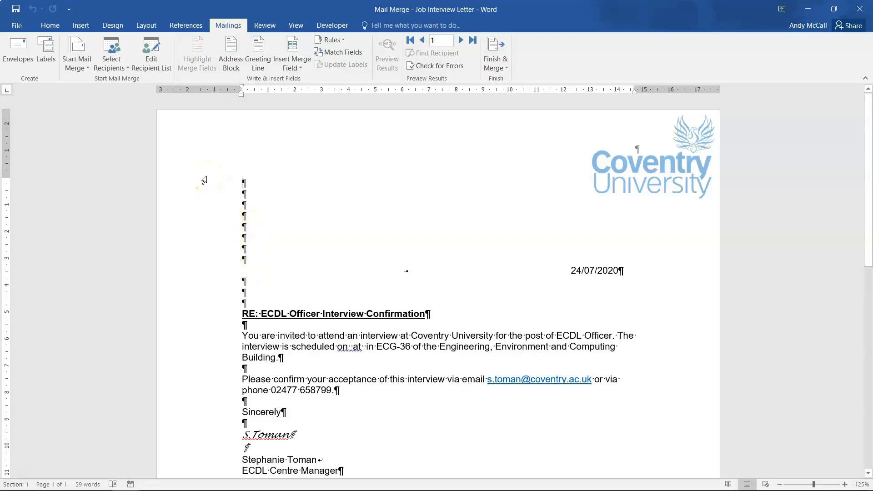
# Review the mail merge recipient list across all its columns, from the names to Date and Time.
pyautogui.click(150, 71)
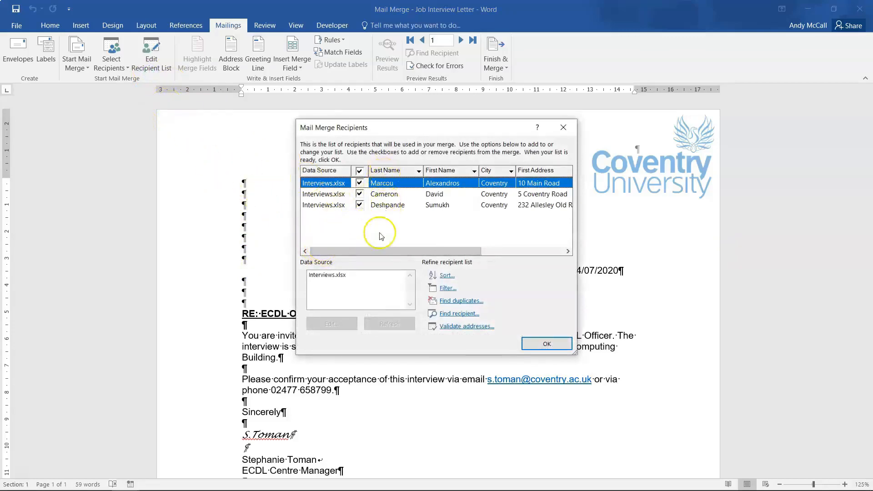
pyautogui.moveTo(377, 252); pyautogui.dragTo(383, 253)
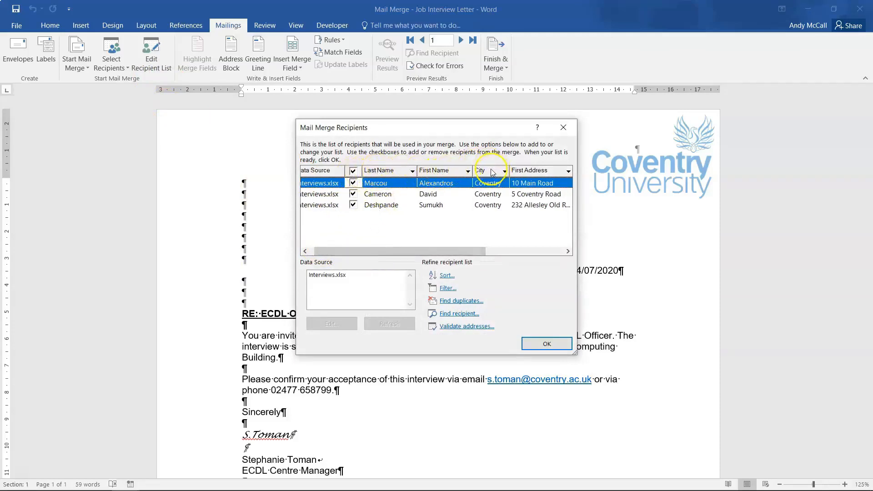
pyautogui.moveTo(472, 252); pyautogui.dragTo(561, 255)
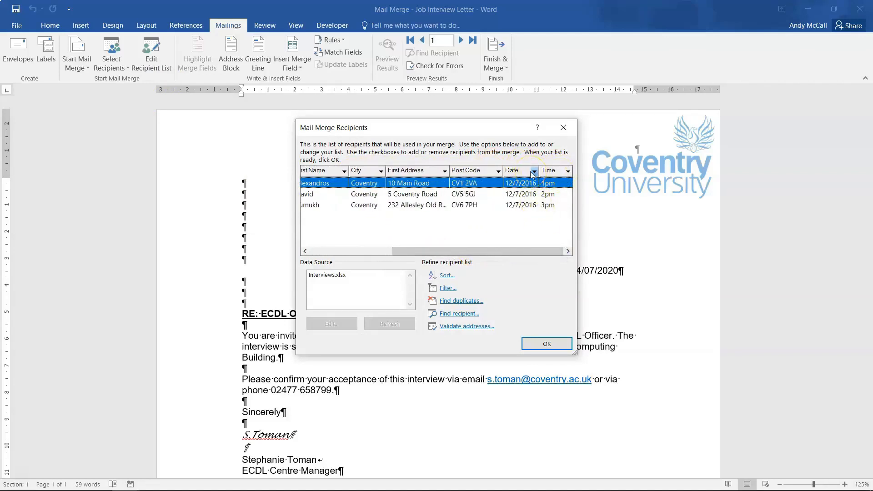
pyautogui.click(546, 344)
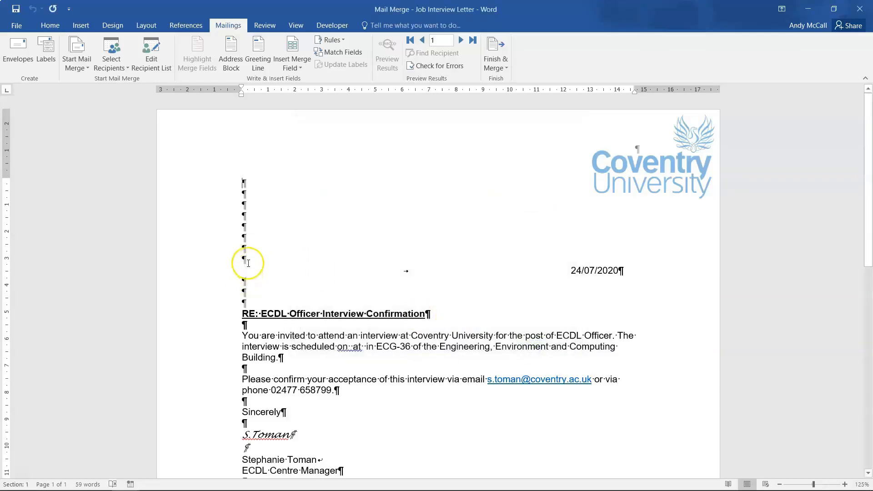
# Hide the paragraph and formatting marks in the letter.
pyautogui.click(244, 204)
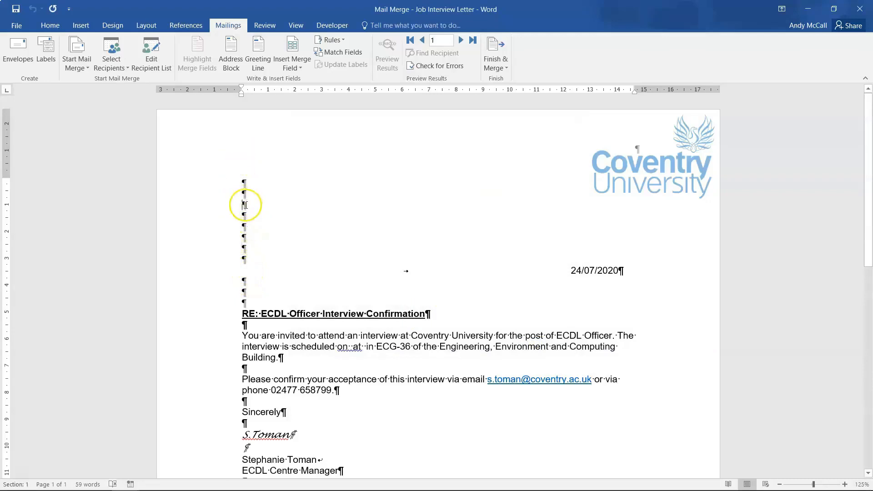
pyautogui.click(50, 25)
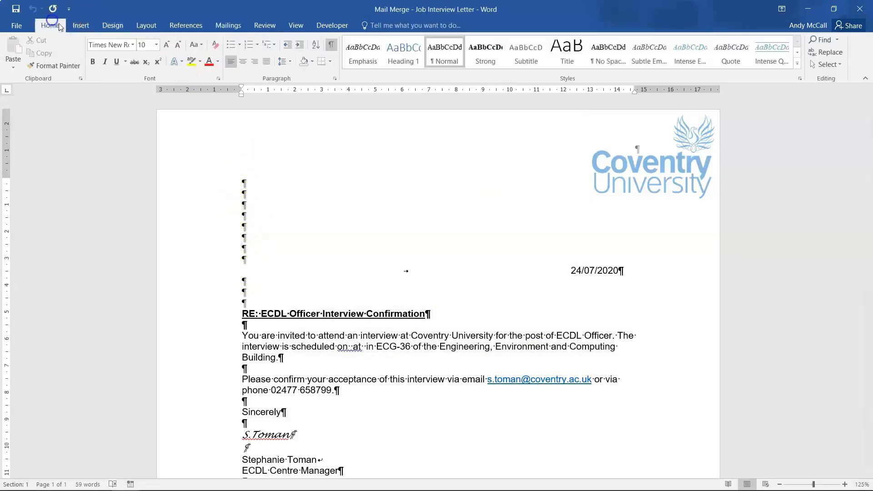
pyautogui.click(332, 48)
# Insert the First_Name and Last_Name merge fields, separated by a space, on a blank line above the letter's date.
pyautogui.click(243, 206)
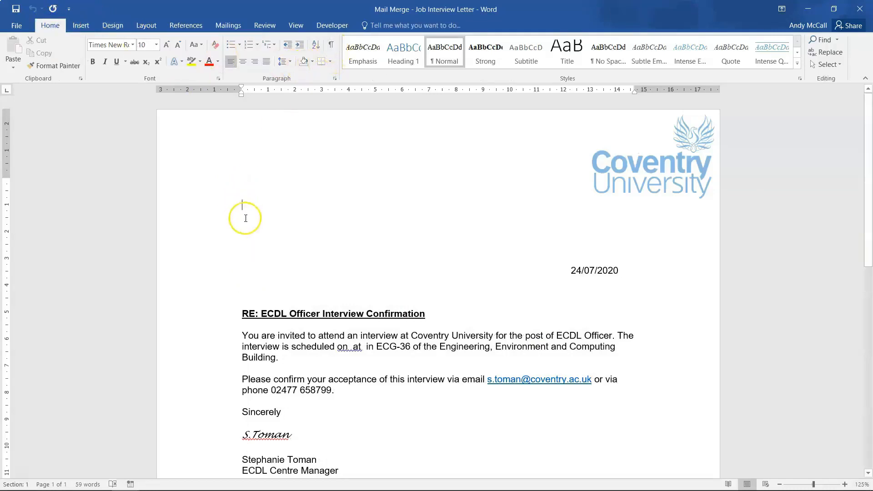
pyautogui.click(227, 25)
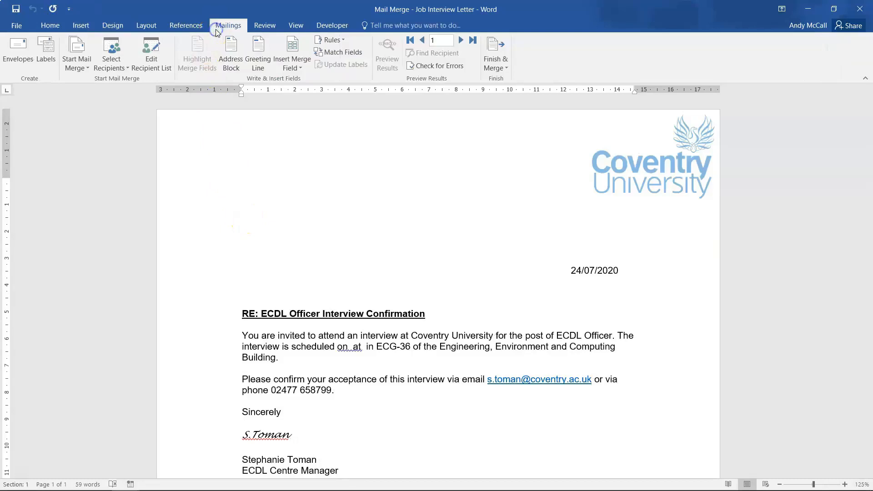
pyautogui.click(292, 68)
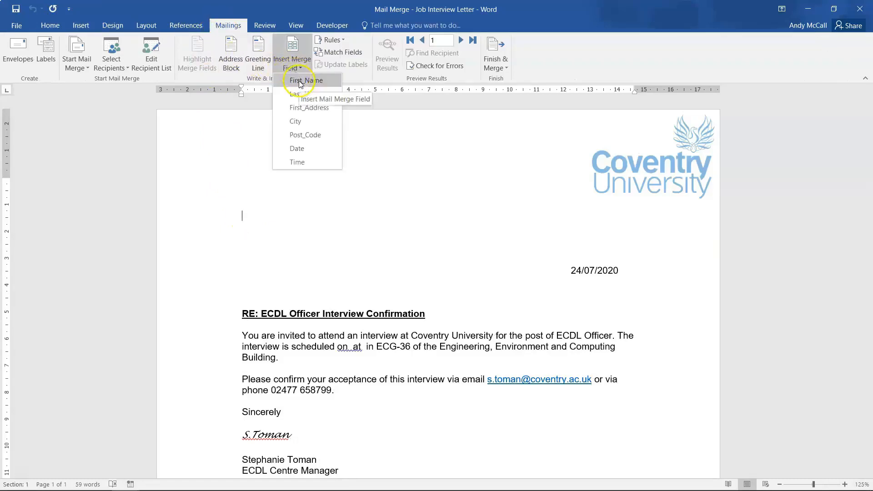
pyautogui.click(300, 80)
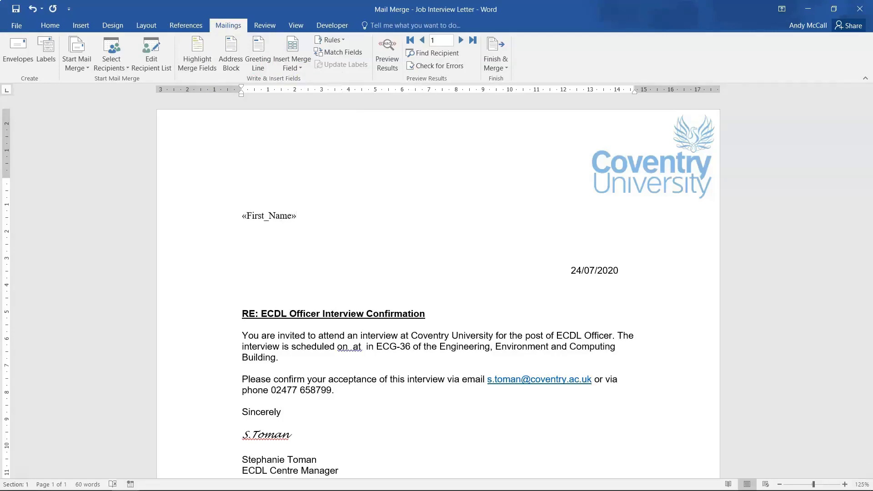
pyautogui.click(298, 69)
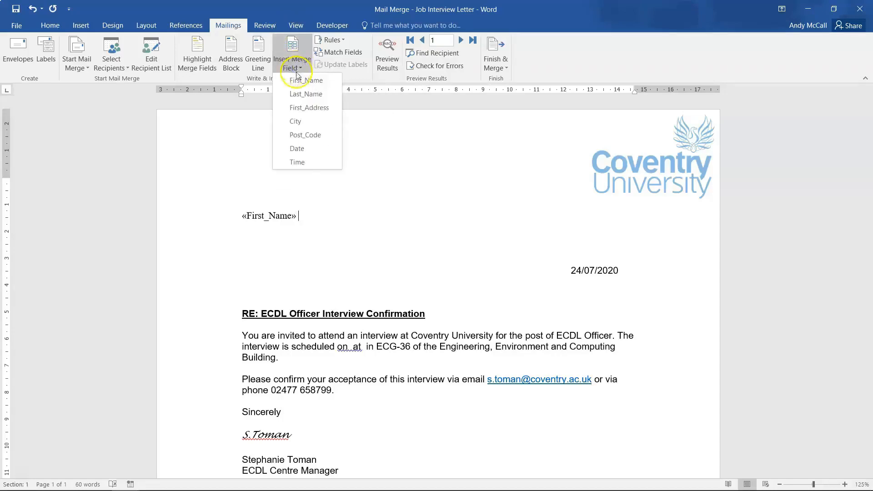
pyautogui.click(298, 95)
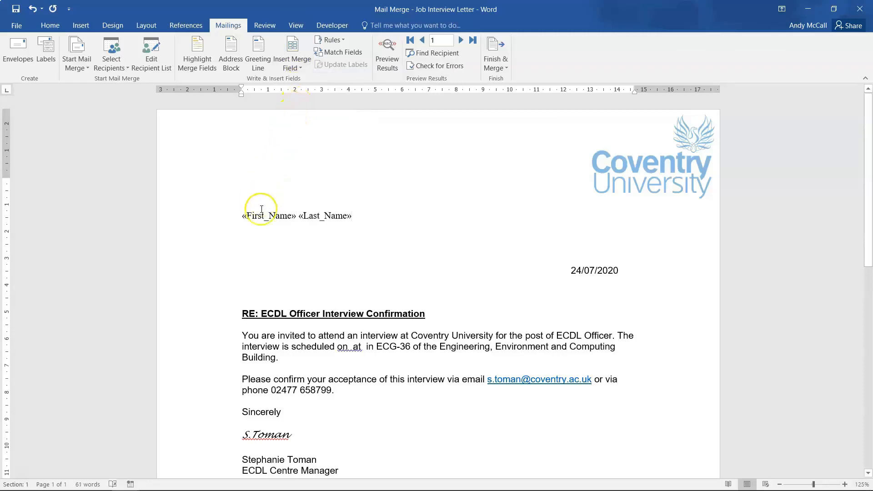
# Insert the First_Address merge field below the name line, and the City and Post_Code fields on the following line, separated by a comma and space.
pyautogui.click(262, 230)
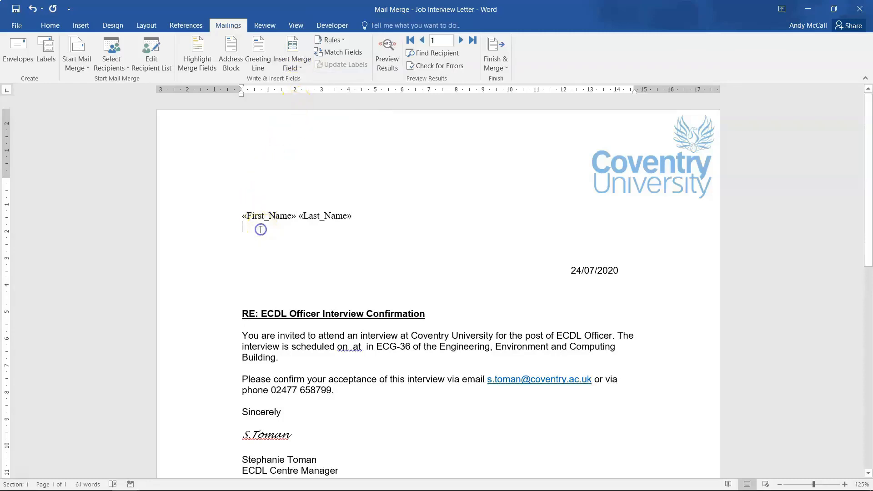
pyautogui.click(287, 67)
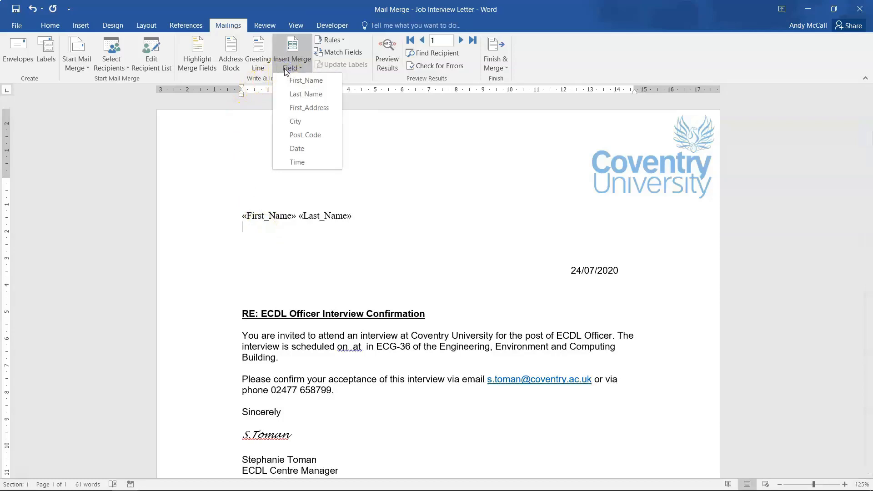
pyautogui.click(295, 112)
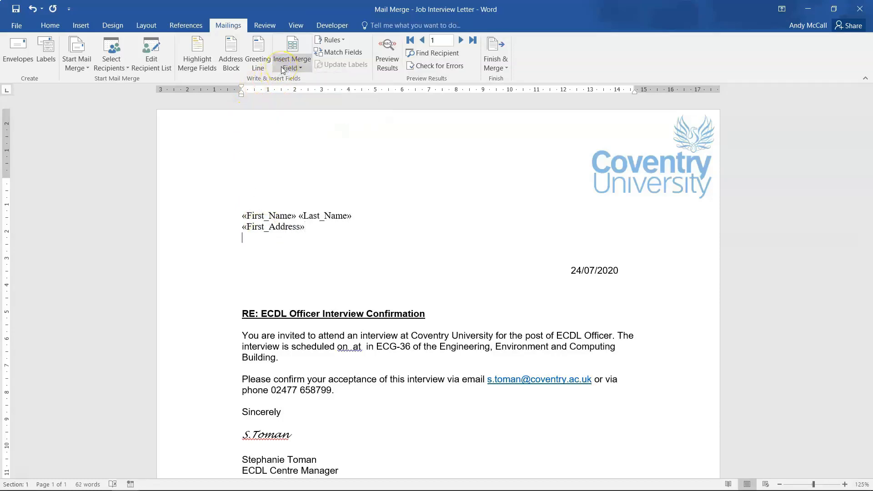
pyautogui.click(284, 68)
pyautogui.click(299, 123)
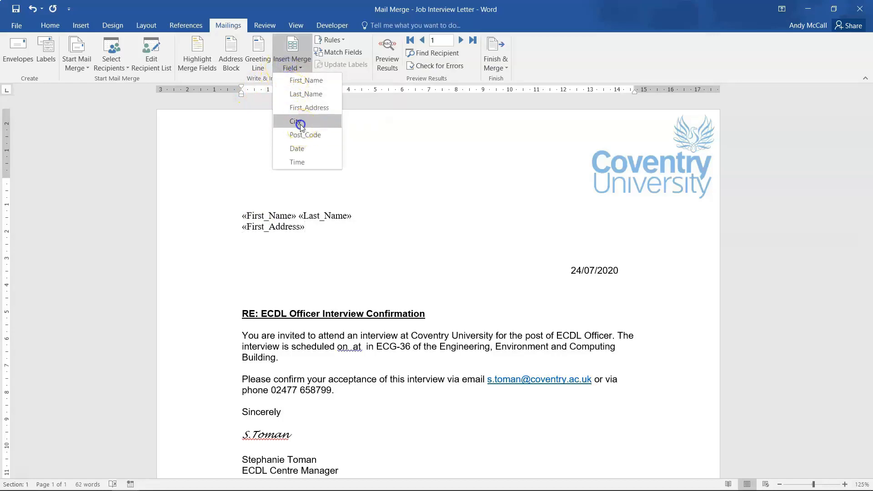
pyautogui.write(',')
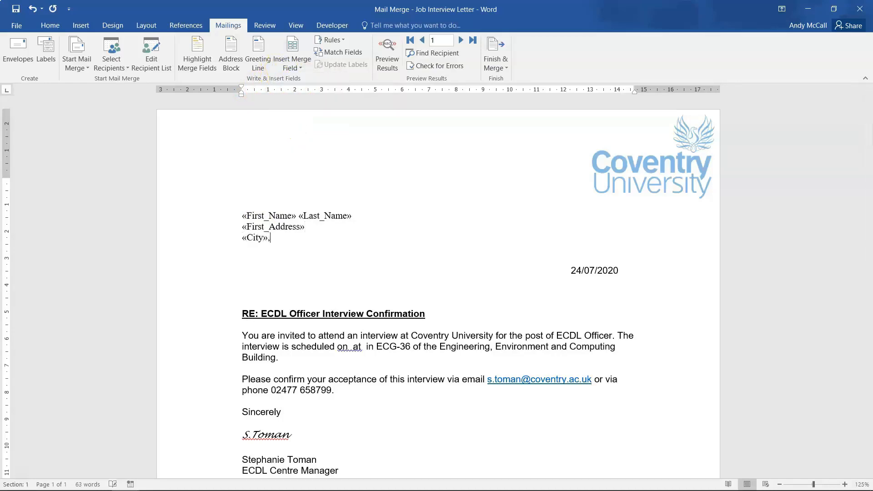
pyautogui.click(292, 74)
pyautogui.click(306, 128)
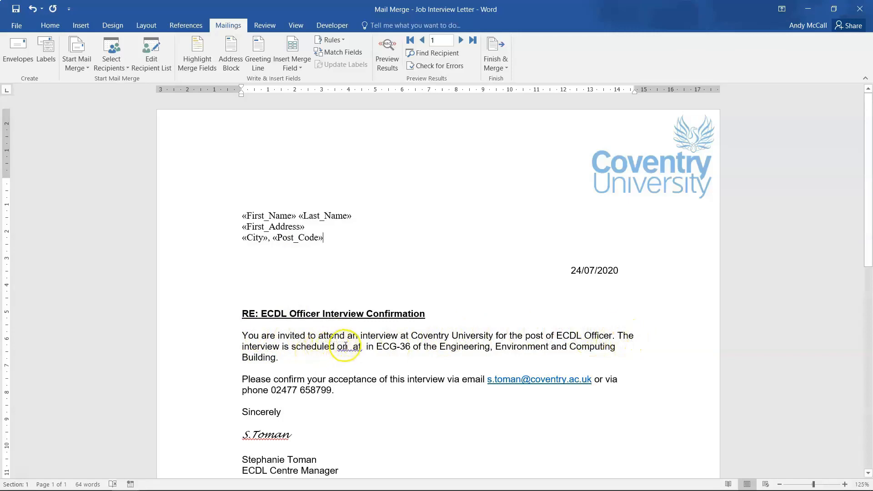
# Insert the Date merge field after "on" and the Time merge field after "at" in the interview scheduling sentence.
pyautogui.click(351, 346)
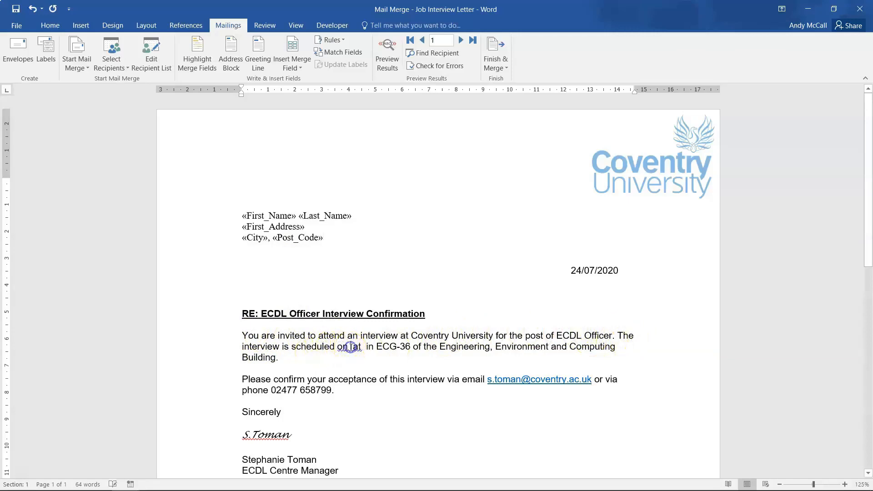
pyautogui.click(291, 61)
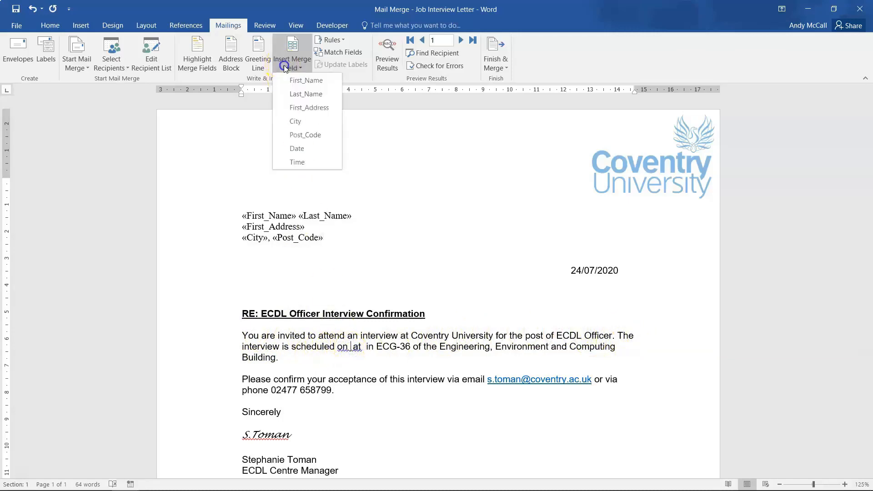
pyautogui.click(293, 148)
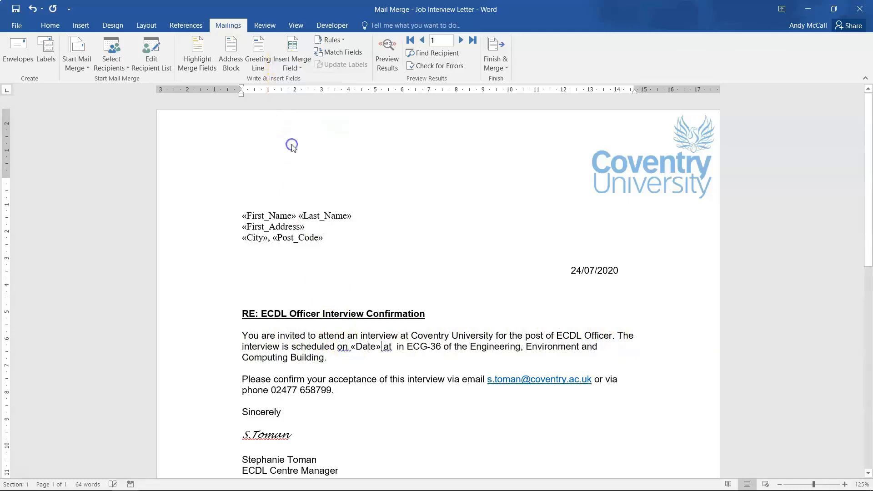
pyautogui.click(393, 348)
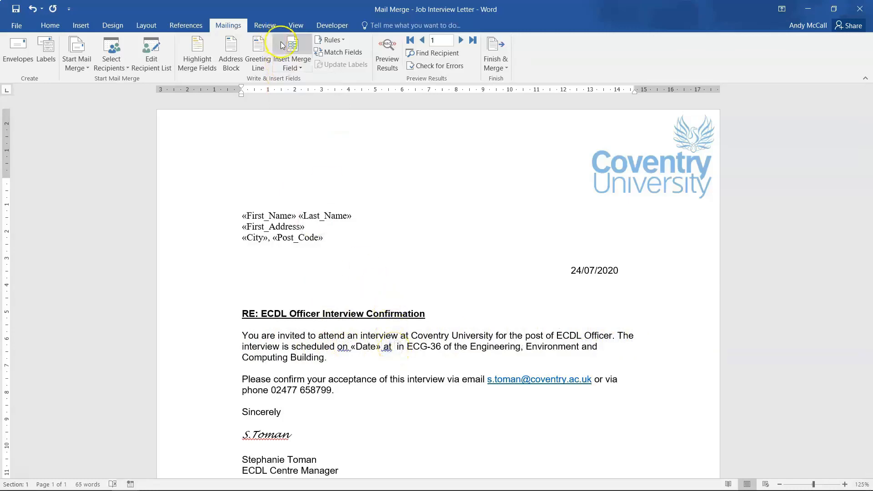
pyautogui.click(288, 71)
pyautogui.click(299, 163)
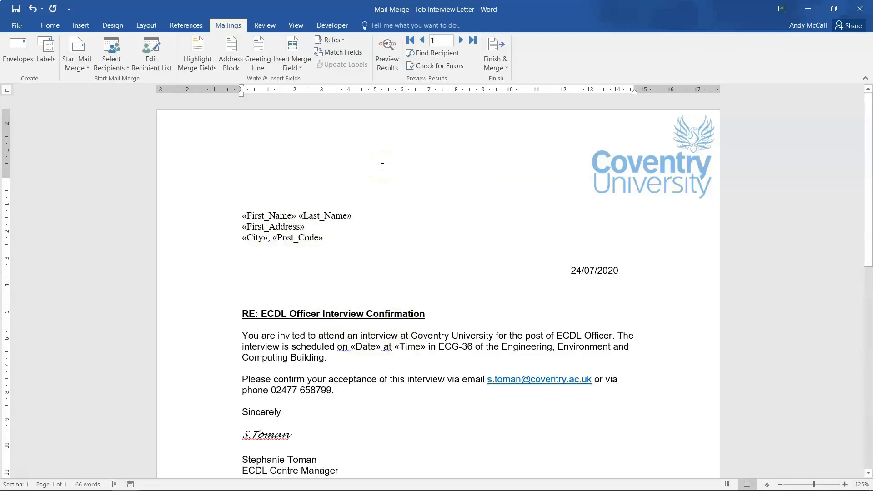
# Finish the merge by generating individual letters for all records in a new document.
pyautogui.click(495, 61)
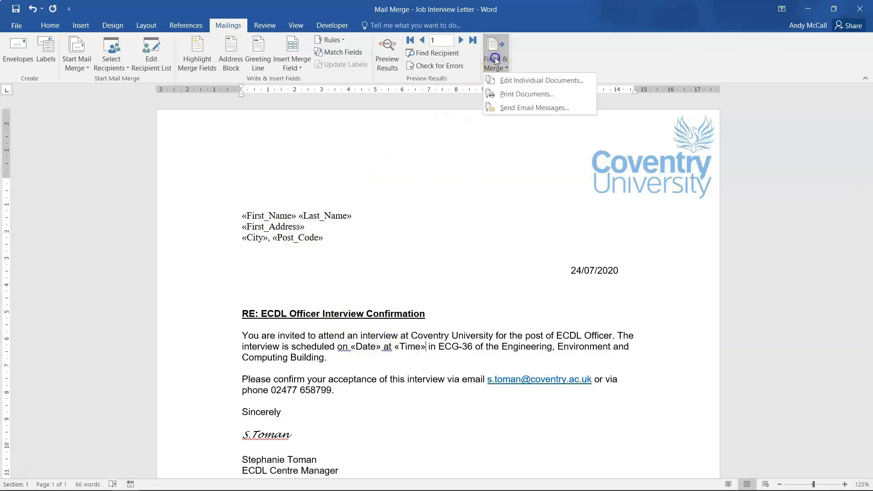
pyautogui.click(548, 84)
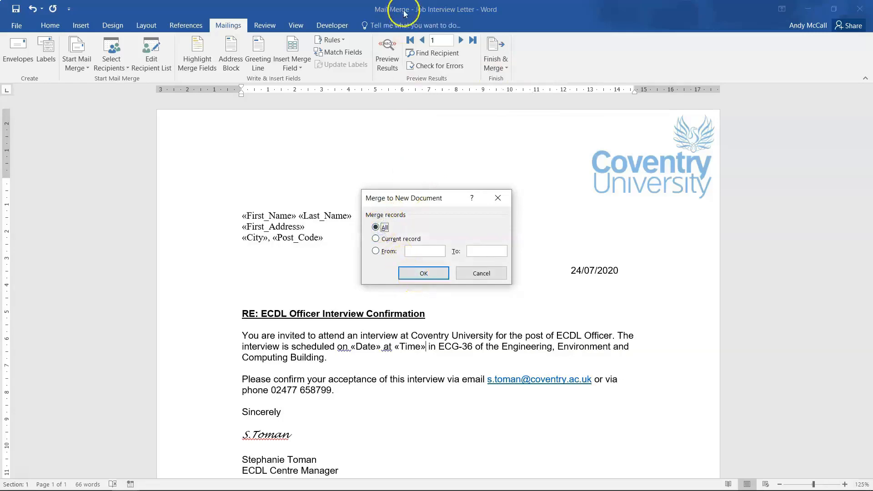
pyautogui.click(417, 279)
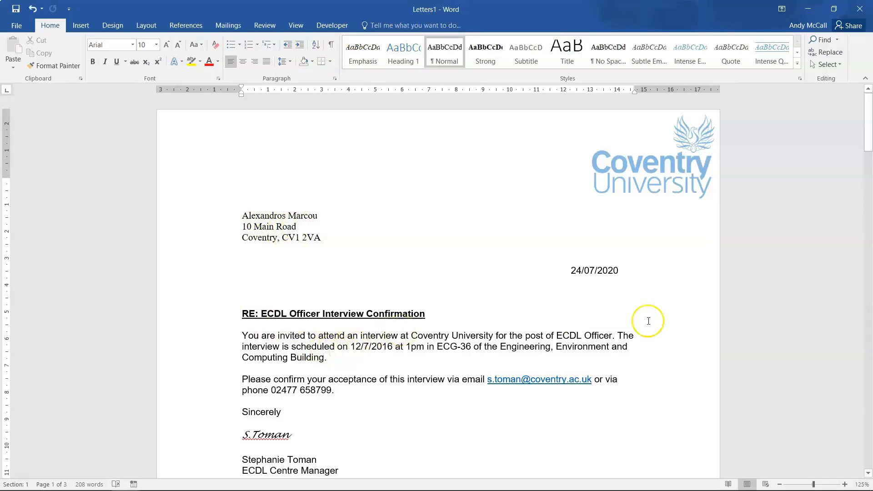
# Review each merged letter's recipient, address, interview date and time, and return to the first letter.
pyautogui.click(867, 474)
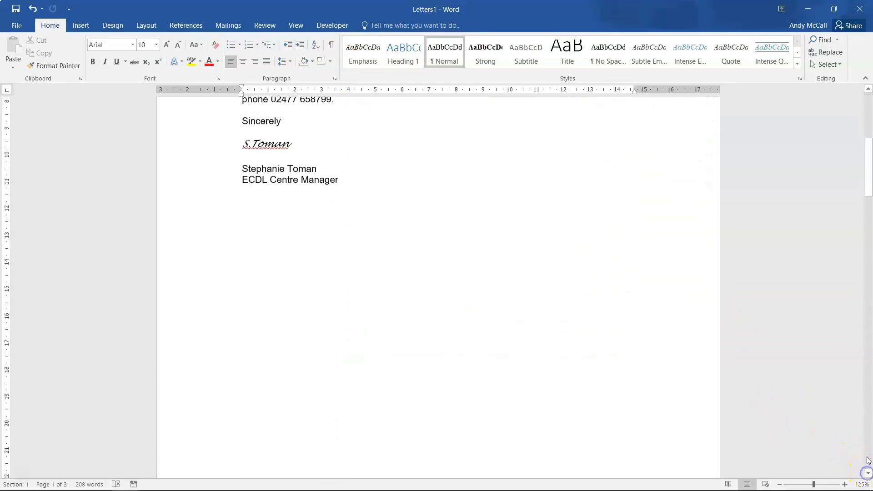
pyautogui.click(868, 455)
pyautogui.click(868, 456)
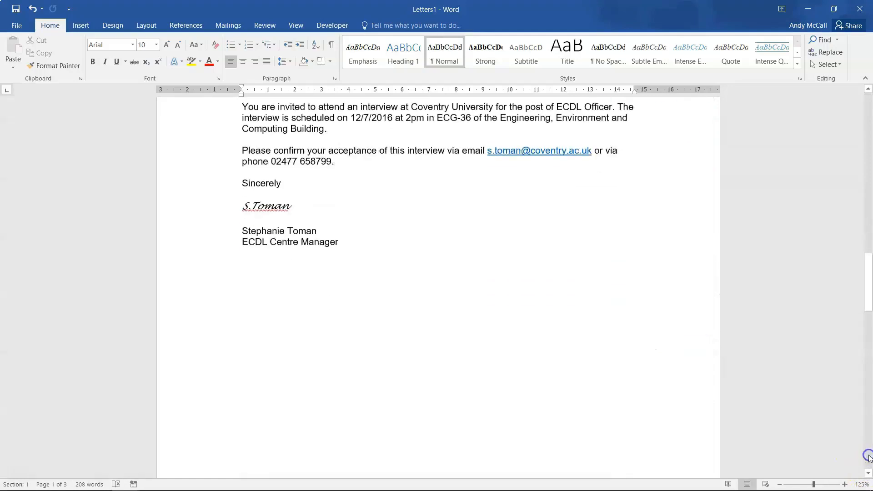
pyautogui.click(868, 456)
pyautogui.click(868, 456)
pyautogui.click(868, 434)
pyautogui.moveTo(868, 418); pyautogui.dragTo(870, 342)
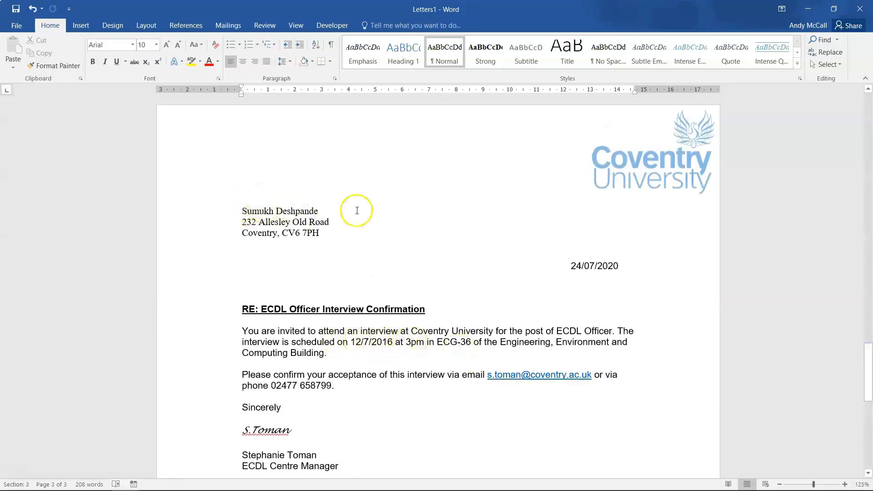
pyautogui.moveTo(870, 378); pyautogui.dragTo(866, 117)
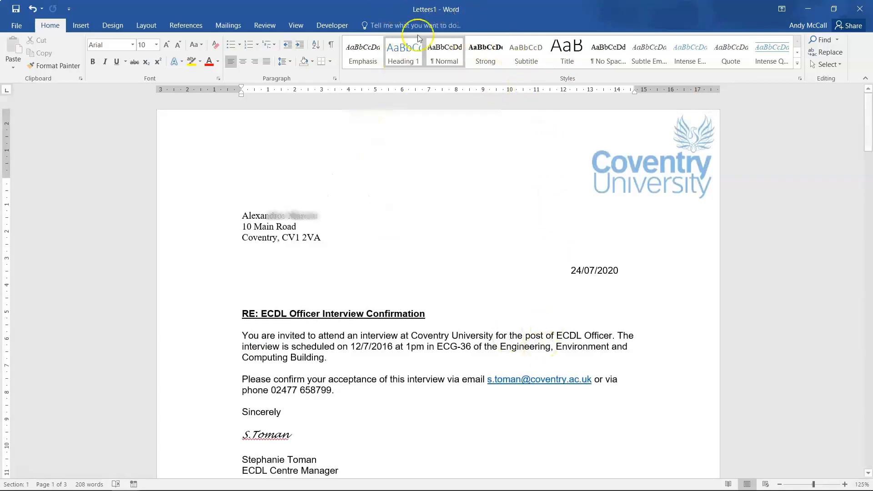
# Save the merged letters as a Word document named "ECDL interview letters" in the Mail Merge folder on the Desktop.
pyautogui.click(16, 27)
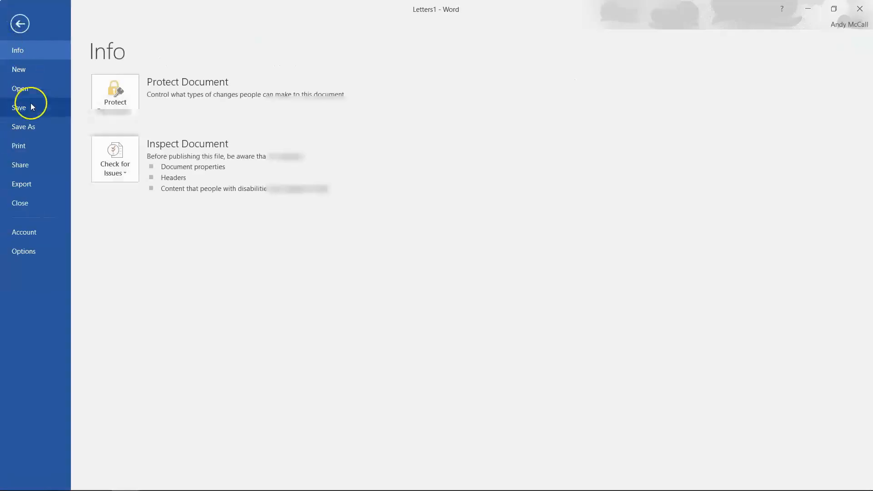
pyautogui.click(34, 125)
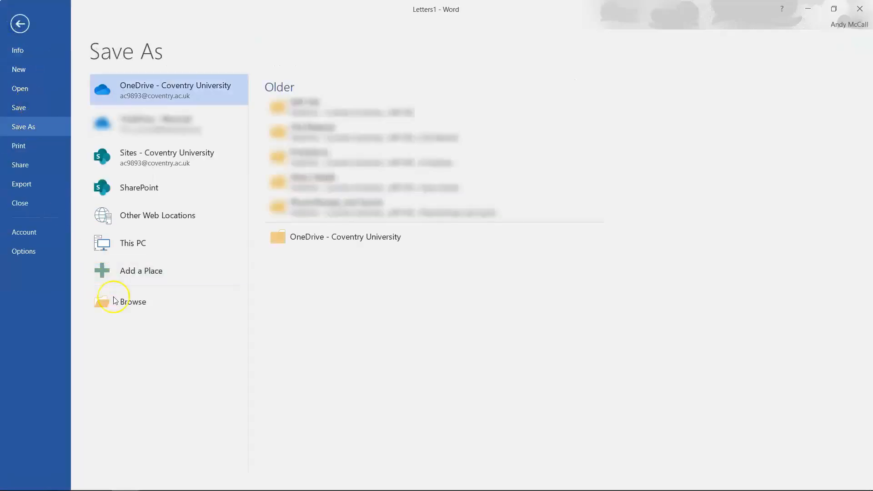
pyautogui.click(127, 308)
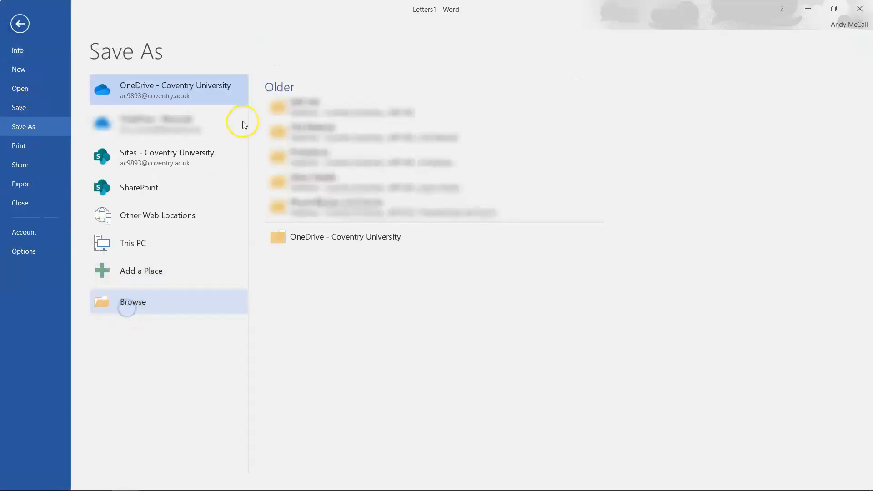
pyautogui.click(273, 144)
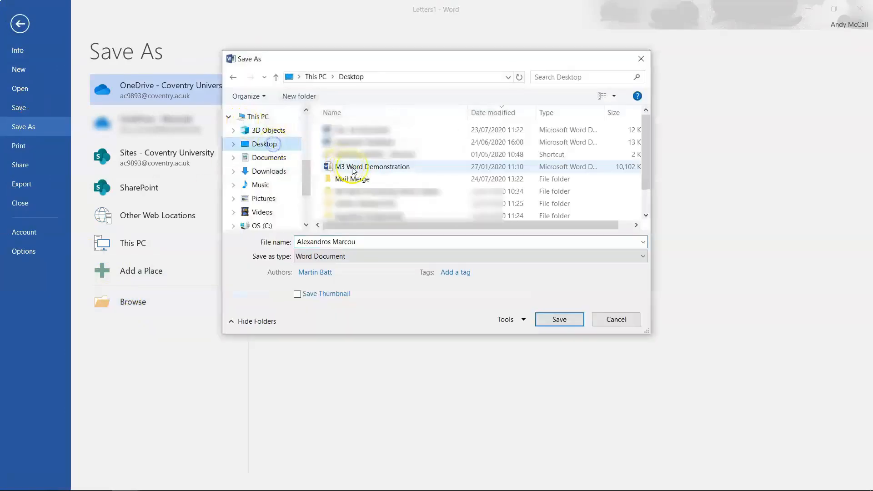
pyautogui.doubleClick(356, 178)
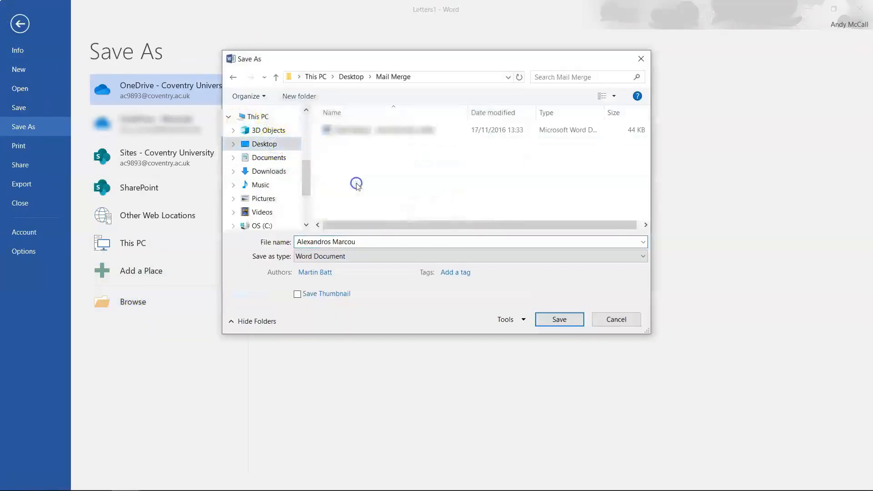
pyautogui.click(367, 247)
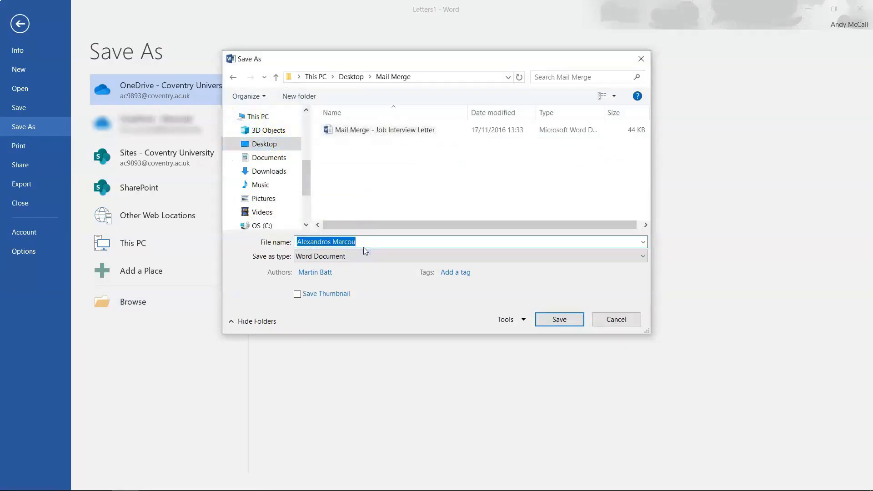
pyautogui.write('ECDL interview letters')
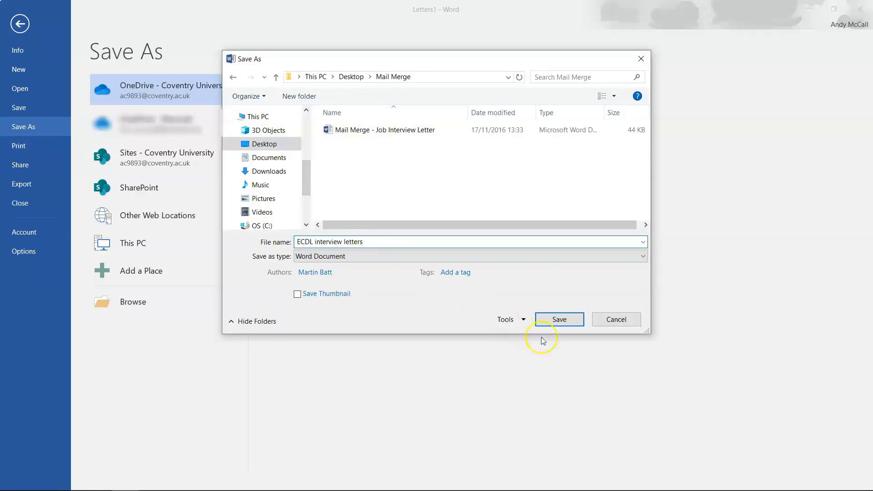
pyautogui.click(568, 324)
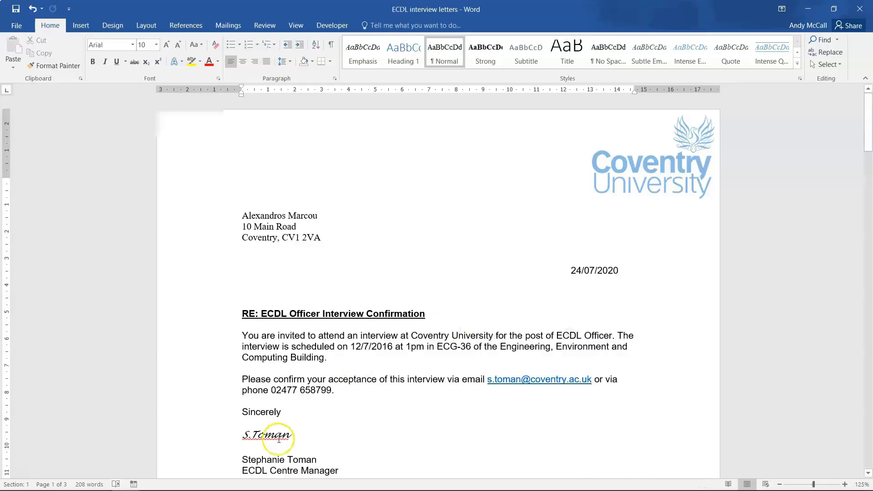
# Switch back to the Mail Merge - Job Interview Letter document and check the merge fields in the address and the interview sentence.
pyautogui.hotkey('alt', 'Tab')
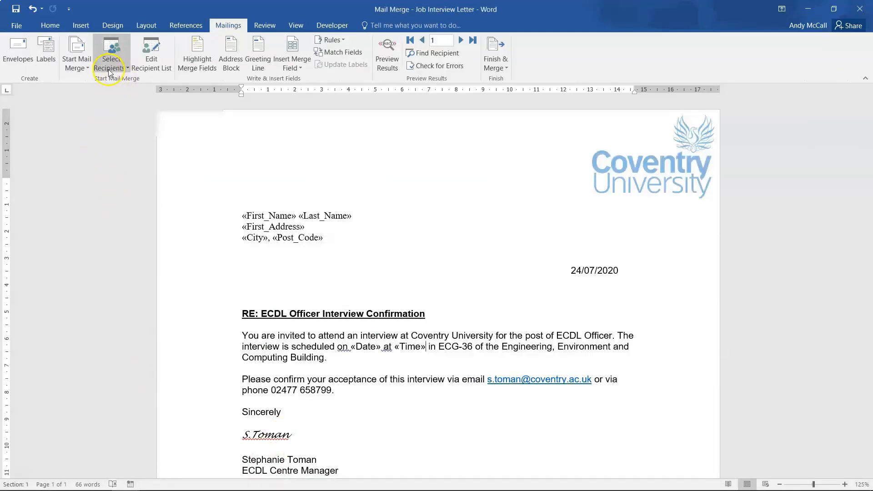
pyautogui.click(84, 68)
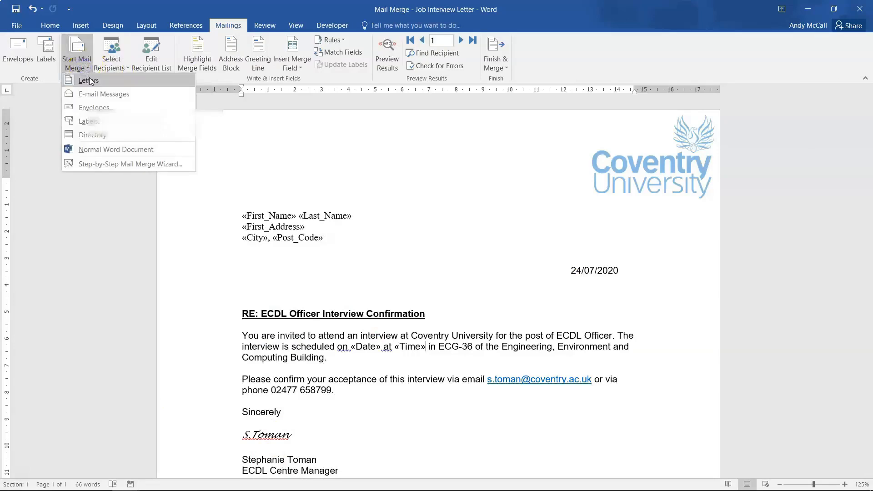
pyautogui.click(244, 225)
pyautogui.click(324, 236)
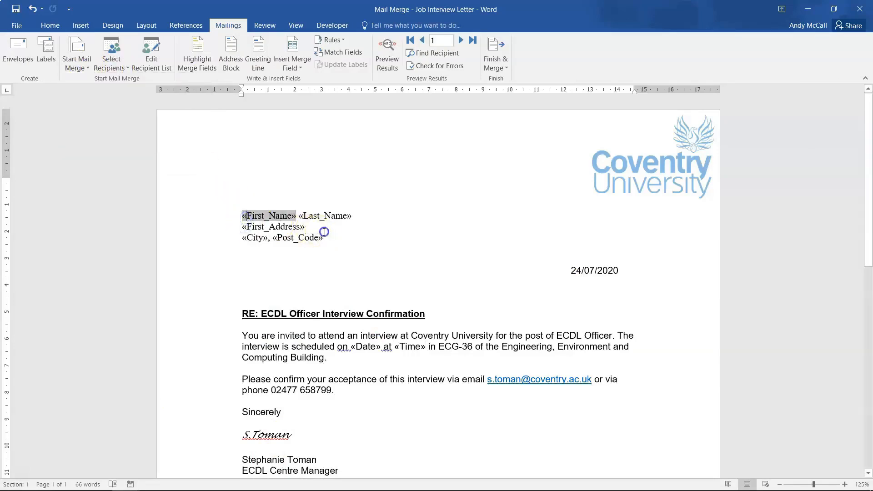
pyautogui.click(363, 348)
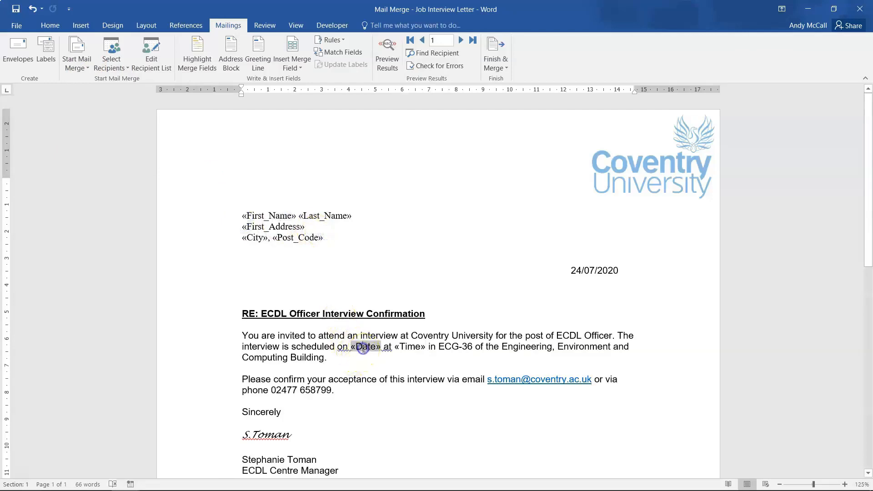
pyautogui.click(408, 347)
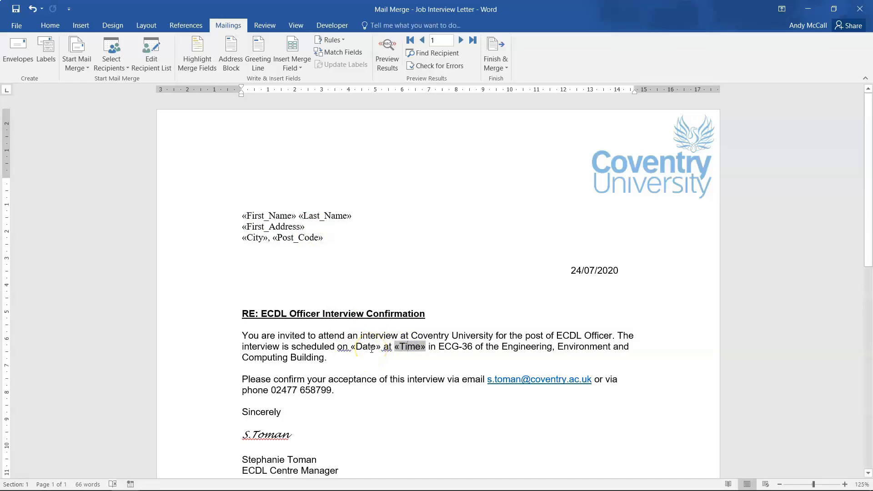
pyautogui.click(322, 348)
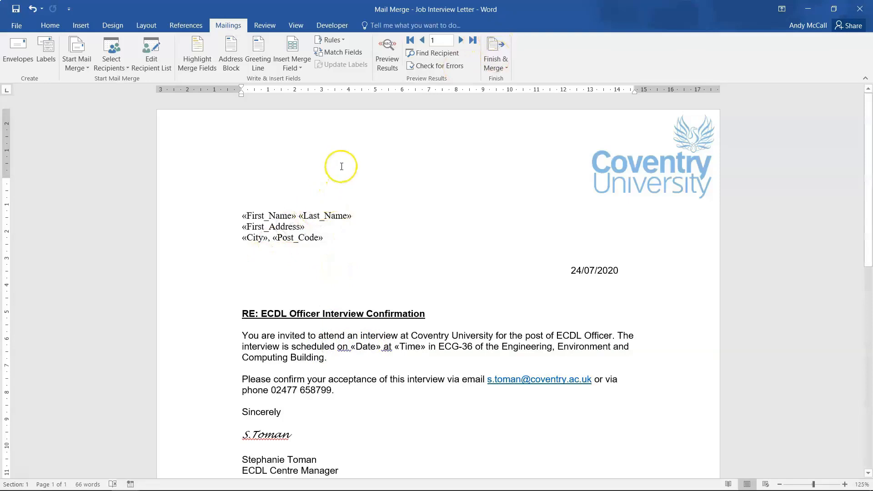
# Preview the merge results, browse forward through the recipient records and back to the first, and return to the merge field view.
pyautogui.click(389, 67)
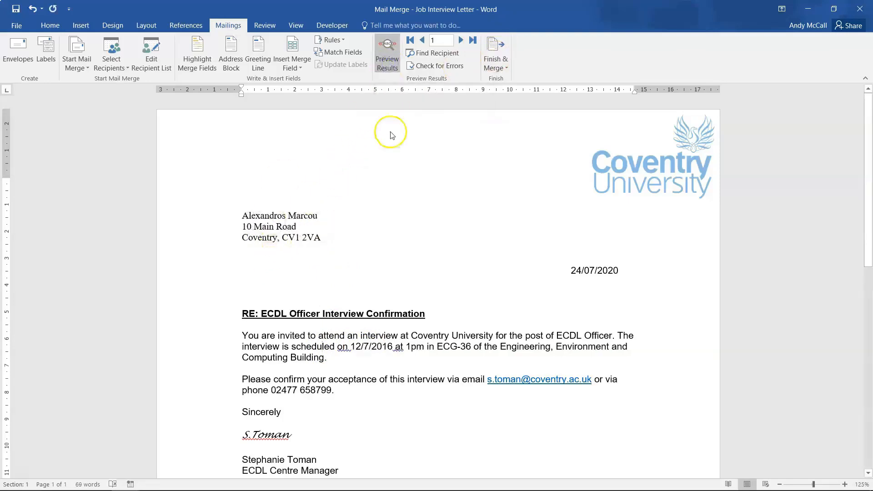
pyautogui.click(461, 42)
pyautogui.click(461, 43)
pyautogui.click(422, 41)
pyautogui.click(421, 41)
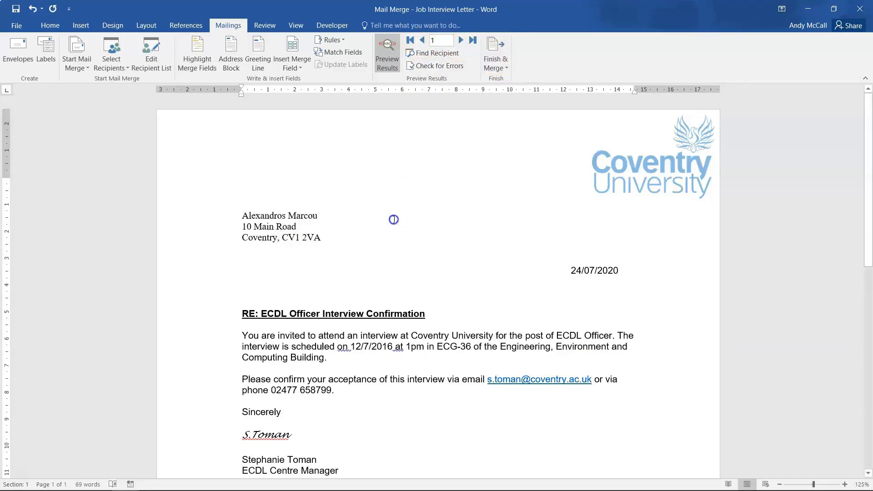
pyautogui.click(387, 67)
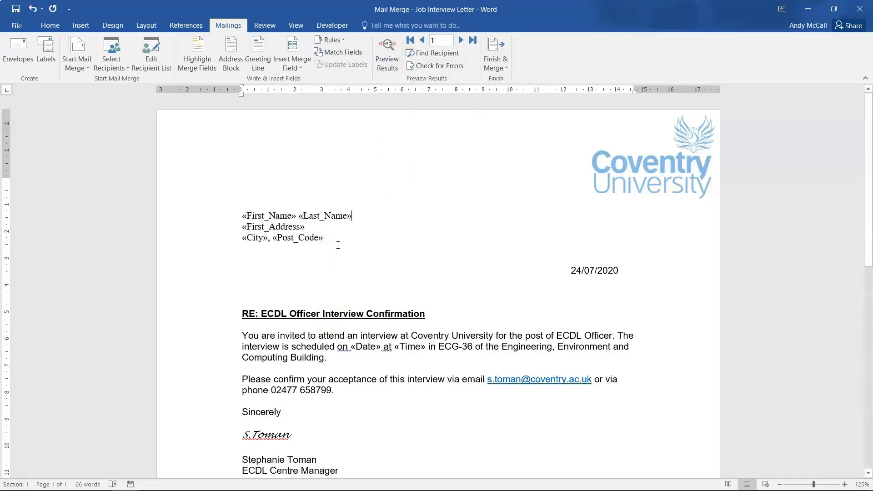
pyautogui.click(496, 67)
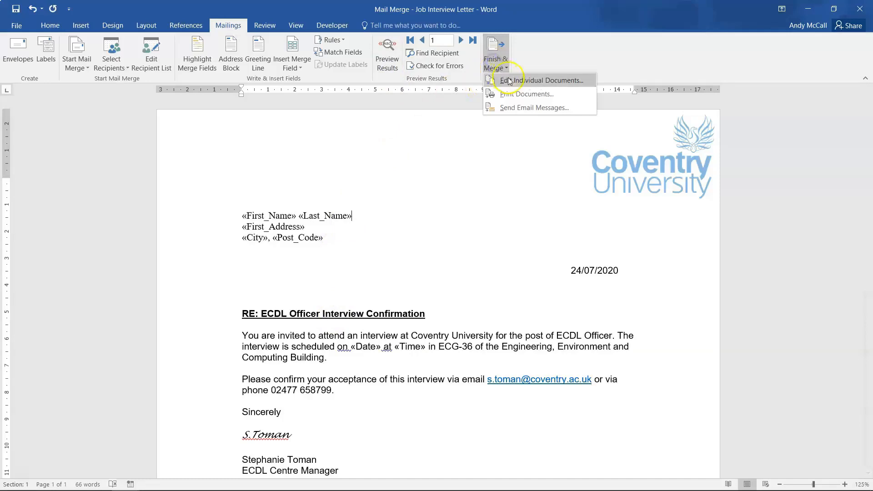
pyautogui.click(509, 81)
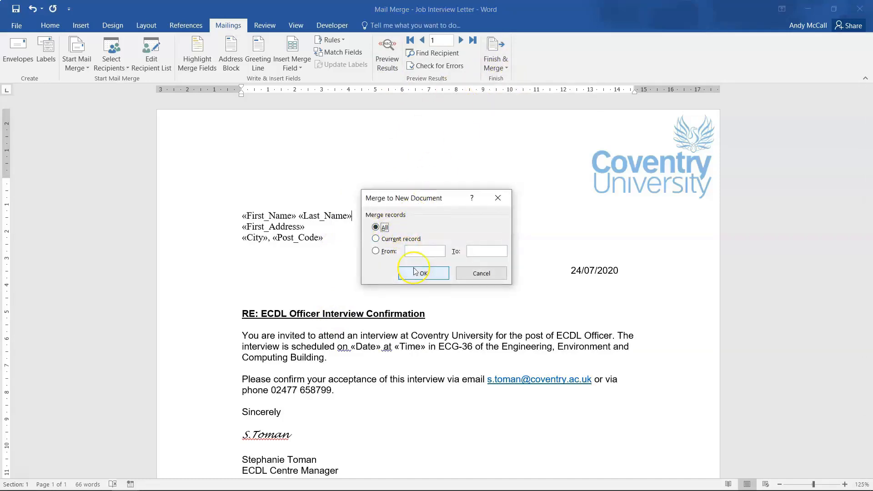
pyautogui.click(481, 275)
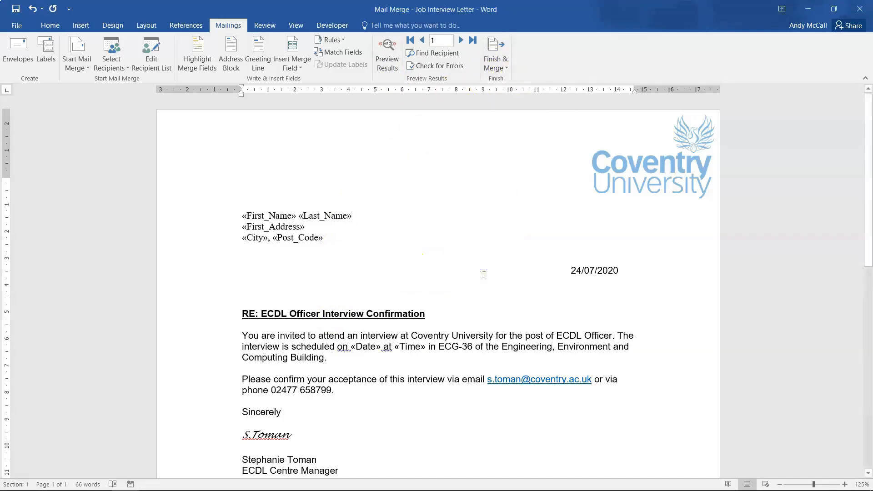